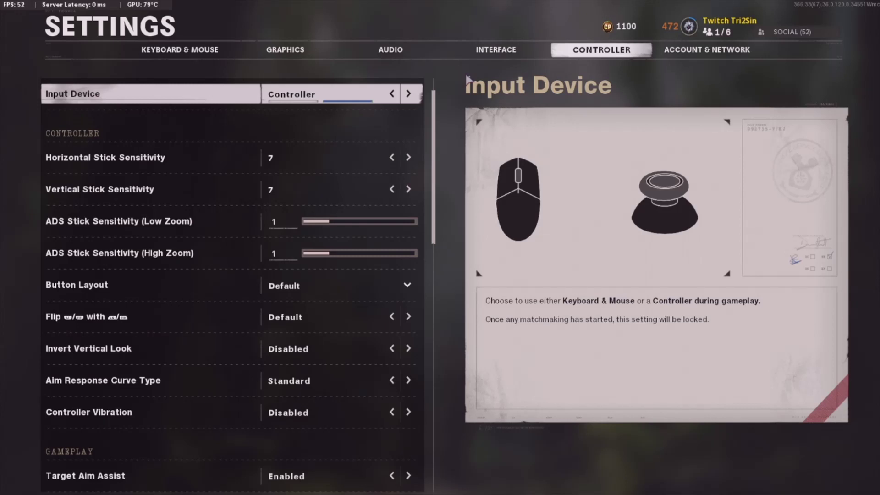
{"action": "key", "text": "Down"}
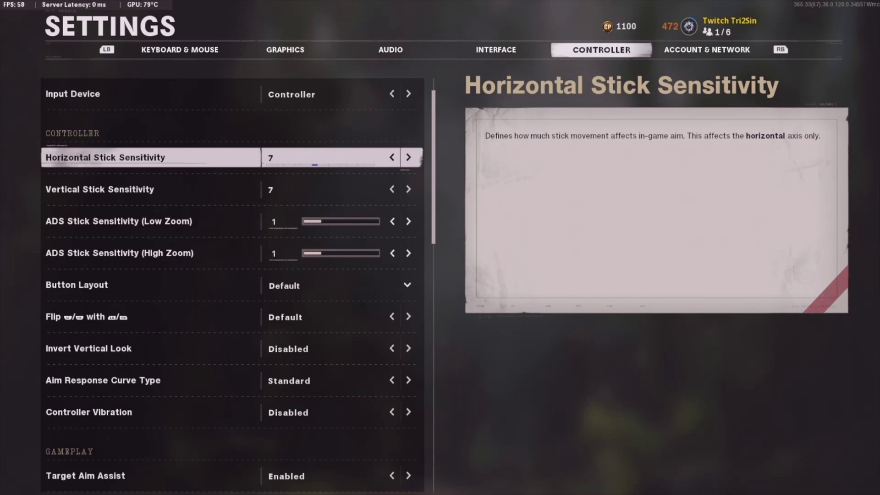
{"action": "key", "text": "Down"}
{"action": "key", "text": "Down"}
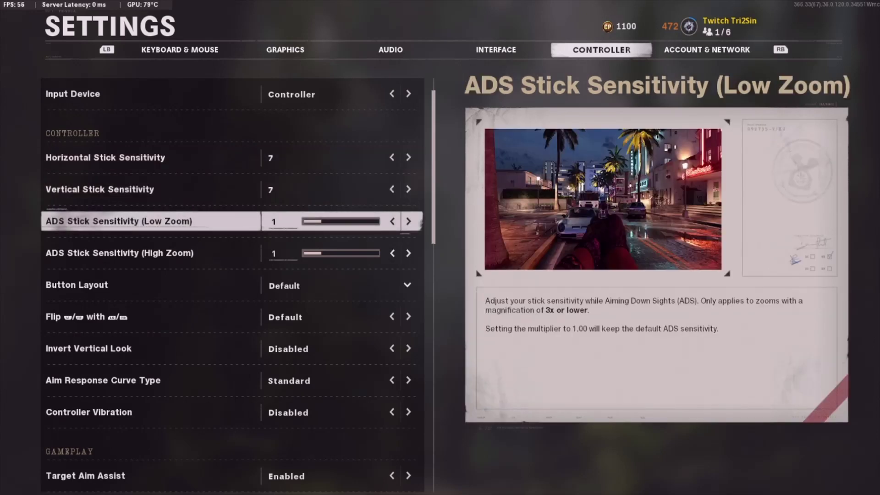
{"action": "key", "text": "Down"}
{"action": "key", "text": "Down"}
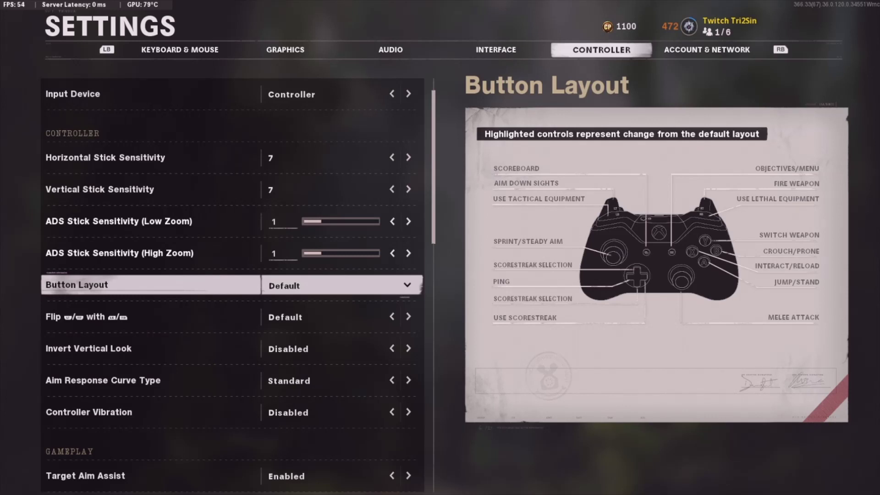
{"action": "key", "text": "Down"}
{"action": "key", "text": "Down"}
{"action": "key", "text": "Down"}
{"action": "key", "text": "Down"}
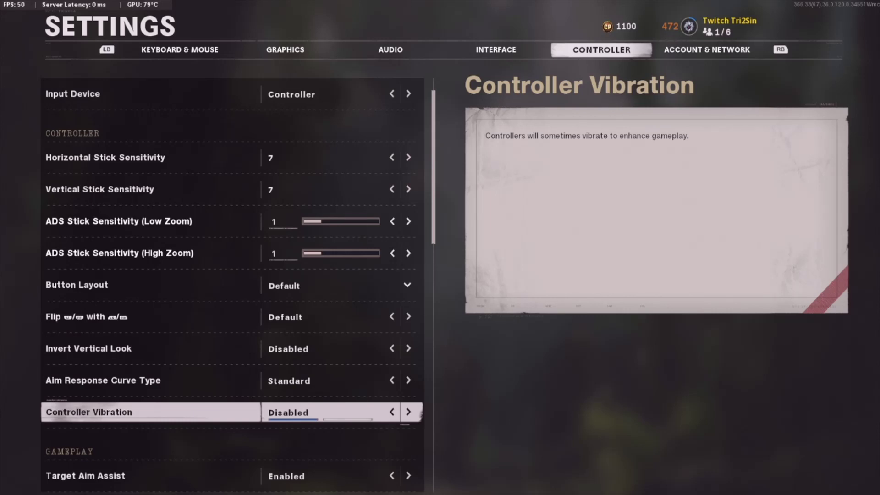
{"action": "left_click", "coordinate": [103, 380]}
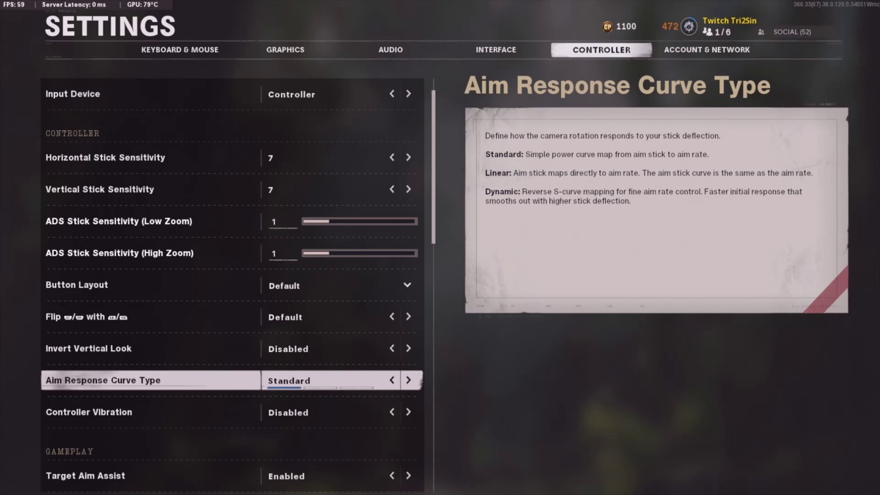
{"action": "key", "text": "Down"}
{"action": "key", "text": "Down"}
{"action": "key", "text": "Down"}
{"action": "key", "text": "Down"}
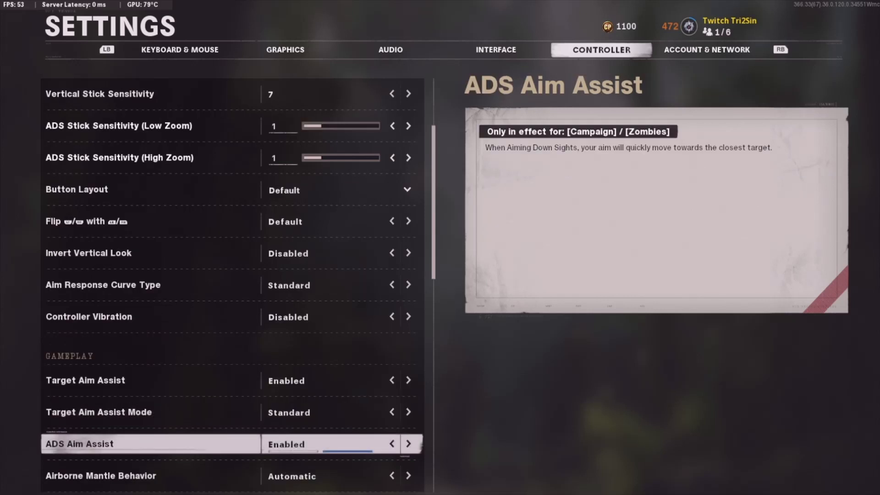
{"action": "key", "text": "Down"}
{"action": "key", "text": "Down"}
{"action": "key", "text": "Down"}
{"action": "key", "text": "Down"}
{"action": "key", "text": "Down"}
{"action": "key", "text": "Down"}
{"action": "key", "text": "Up"}
{"action": "key", "text": "Up"}
{"action": "key", "text": "Up"}
{"action": "key", "text": "Up"}
{"action": "key", "text": "Up"}
{"action": "key", "text": "Up"}
{"action": "key", "text": "Up"}
{"action": "key", "text": "Up"}
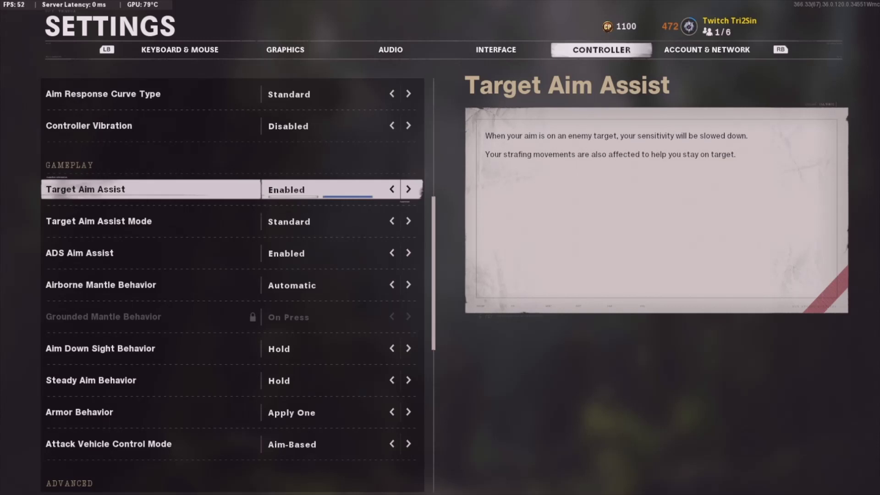
{"action": "key", "text": "Down"}
{"action": "key", "text": "Down"}
{"action": "key", "text": "Down"}
{"action": "key", "text": "Down"}
{"action": "key", "text": "Down"}
{"action": "key", "text": "Down"}
{"action": "key", "text": "Down"}
Compare the Left Stick Min Input Threshold options, leaving the value unchanged.
{"action": "key", "text": "Down"}
{"action": "key", "text": "Down"}
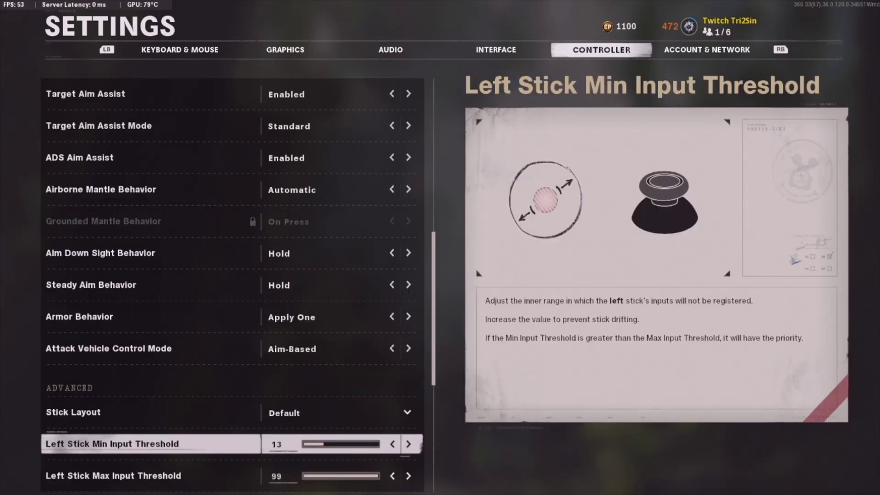
{"action": "key", "text": "Down"}
{"action": "key", "text": "Down"}
{"action": "key", "text": "Down"}
{"action": "key", "text": "Down"}
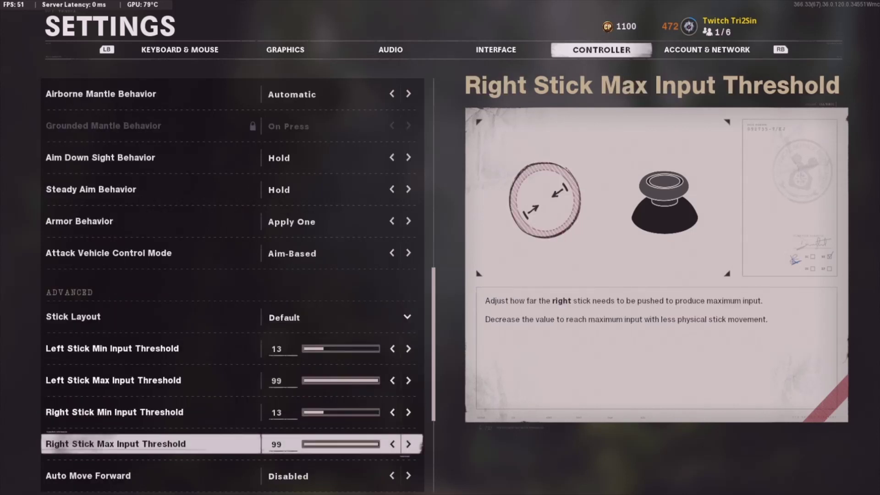
{"action": "key", "text": "Up"}
{"action": "key", "text": "Up"}
{"action": "key", "text": "Up"}
{"action": "key", "text": "Up"}
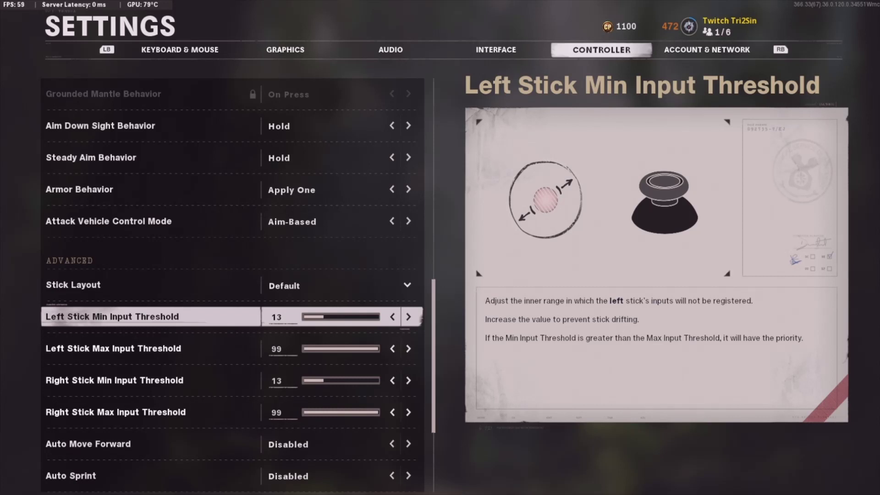
{"action": "key", "text": "Down"}
{"action": "key", "text": "Up"}
Look over Left Stick Max Input Threshold and the sprint options unchanged, then go to Graphics settings.
{"action": "key", "text": "Down"}
{"action": "key", "text": "Down"}
{"action": "key", "text": "Down"}
{"action": "key", "text": "Down"}
{"action": "key", "text": "Down"}
{"action": "key", "text": "Down"}
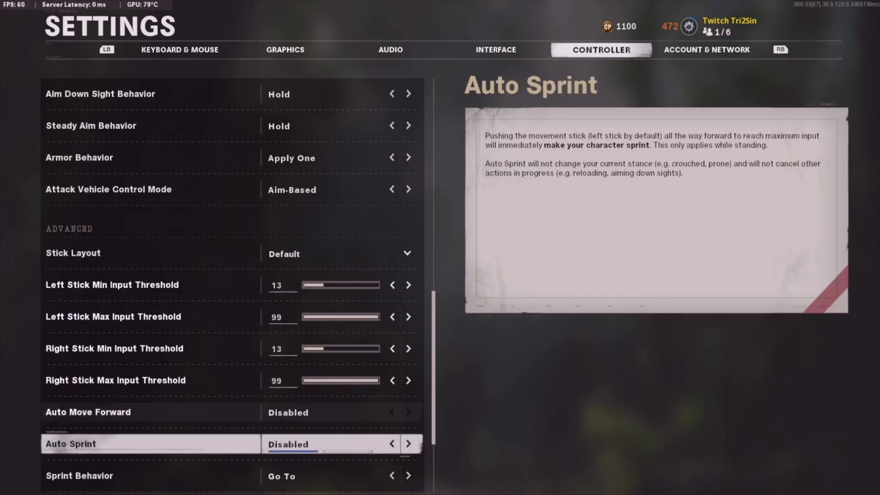
{"action": "key", "text": "Up"}
{"action": "key", "text": "Up"}
{"action": "key", "text": "Down"}
{"action": "key", "text": "Down"}
{"action": "key", "text": "Down"}
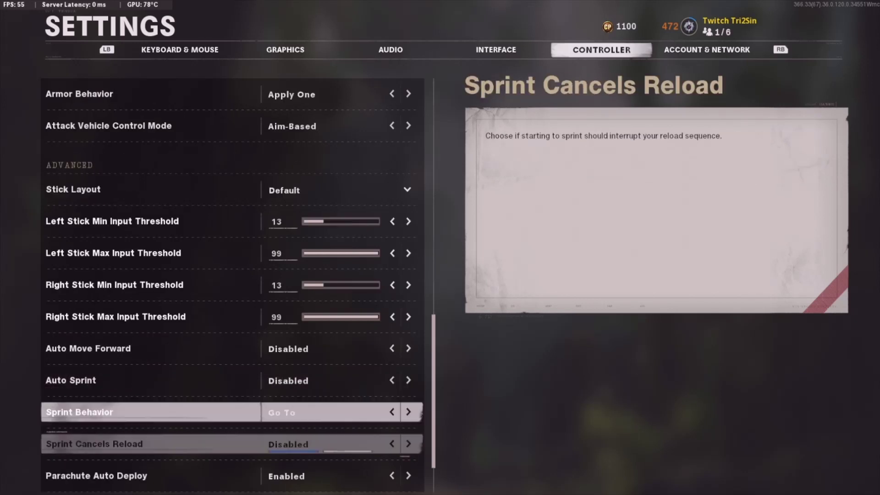
{"action": "key", "text": "Down"}
{"action": "key", "text": "Down"}
{"action": "key", "text": "Down"}
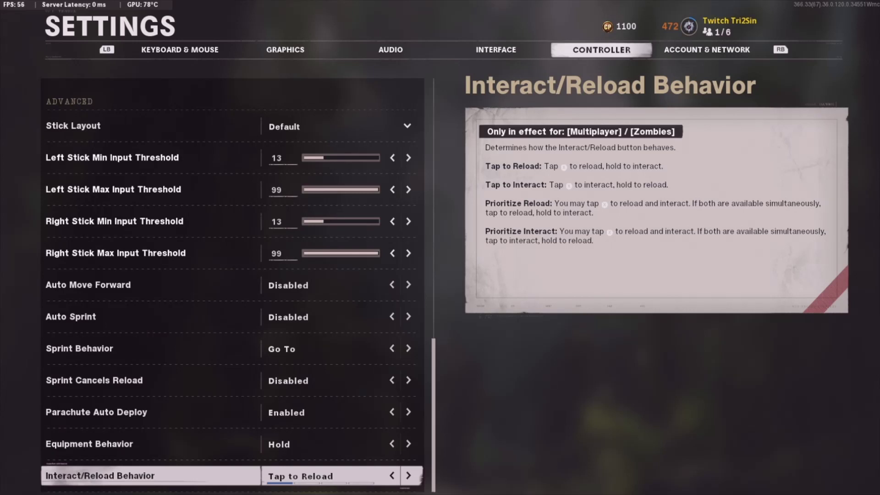
{"action": "key", "text": "q"}
{"action": "key", "text": "q"}
{"action": "key", "text": "q"}
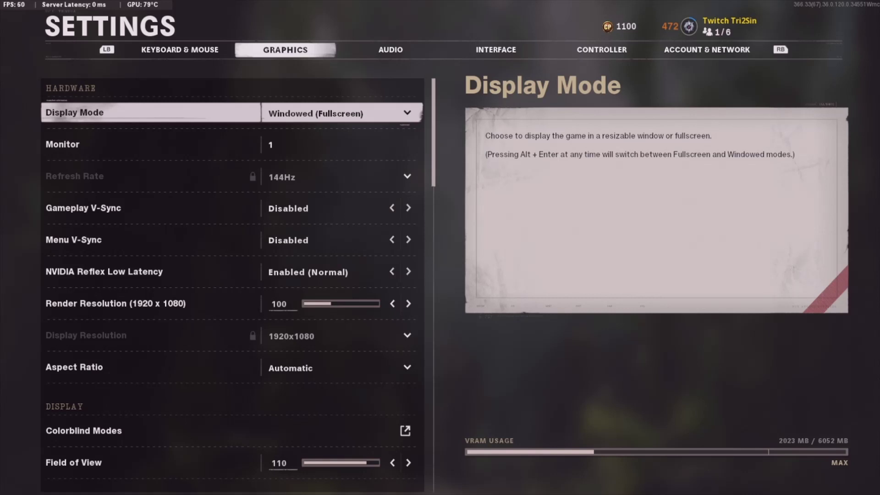
Check the Display Mode choices and keep it at Windowed (Fullscreen).
{"action": "key", "text": "Return"}
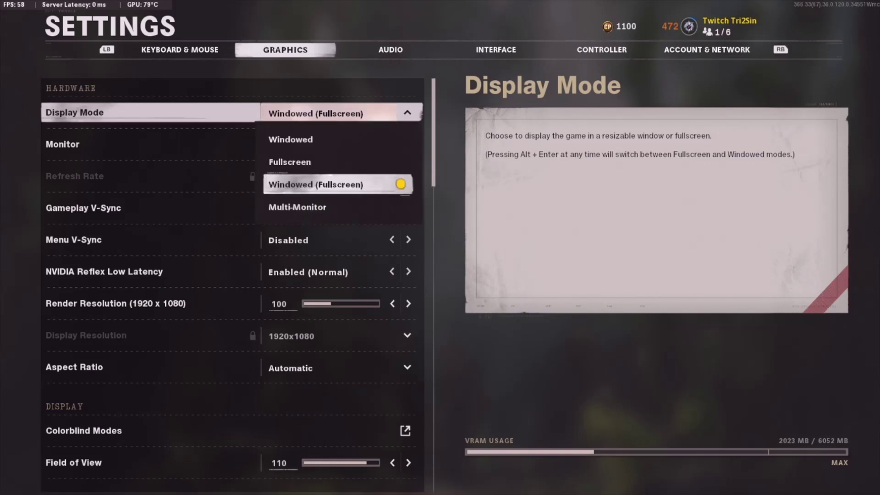
{"action": "key", "text": "Up"}
{"action": "key", "text": "Escape"}
Move past V-Sync, resolution and Field of View rows and open the Brightness calibration screen.
{"action": "key", "text": "Down"}
{"action": "key", "text": "Down"}
{"action": "key", "text": "Down"}
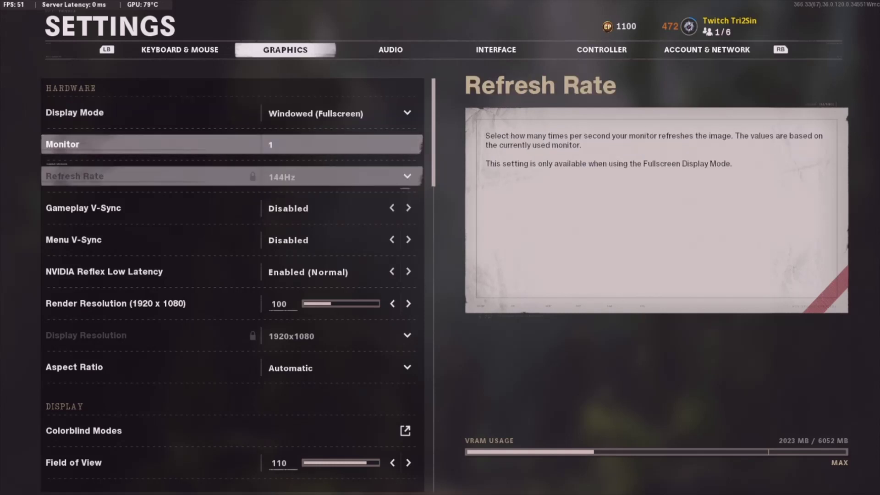
{"action": "key", "text": "Down"}
{"action": "key", "text": "Down"}
{"action": "key", "text": "Down"}
{"action": "key", "text": "Down"}
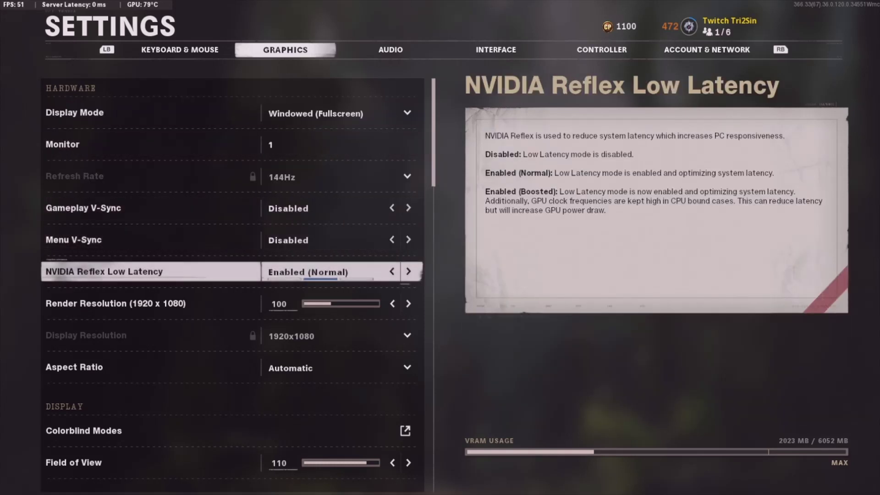
{"action": "key", "text": "Down"}
{"action": "key", "text": "Down"}
{"action": "key", "text": "Down"}
{"action": "key", "text": "Up"}
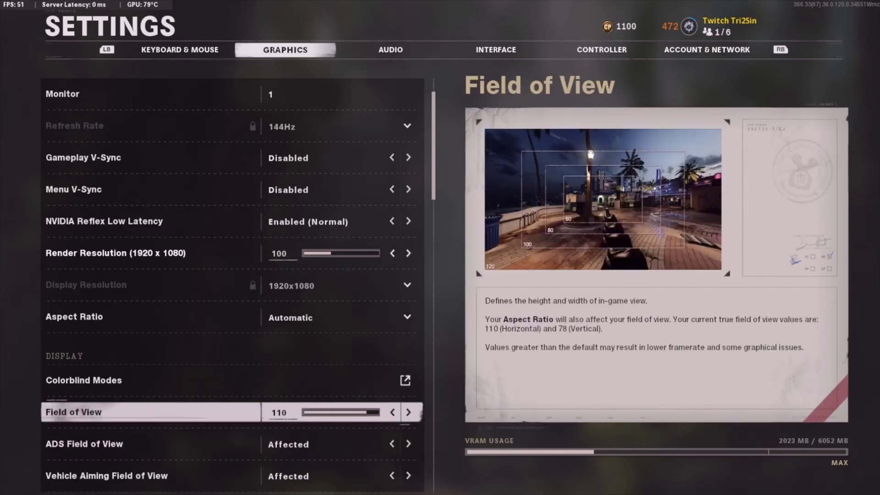
{"action": "key", "text": "Down"}
{"action": "key", "text": "Down"}
{"action": "key", "text": "Down"}
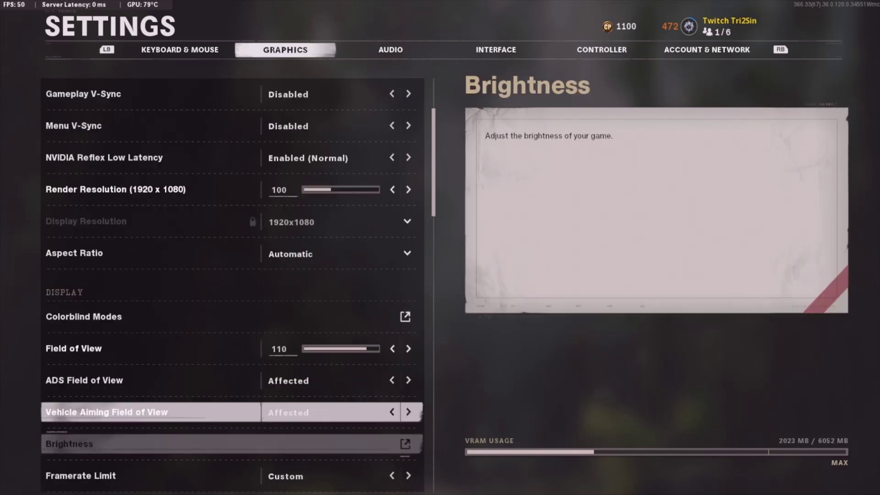
{"action": "key", "text": "Return"}
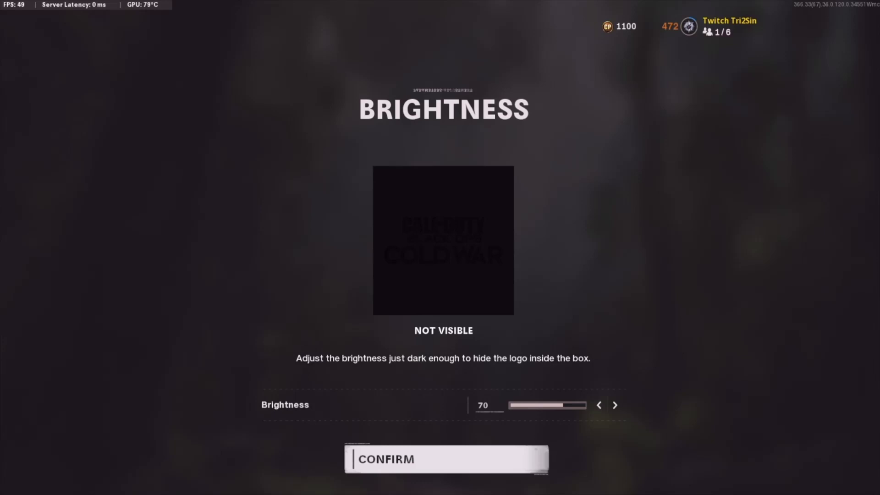
Return from brightness calibration and read the Gameplay, Menu and Minimized framerate limit options.
{"action": "key", "text": "Return"}
{"action": "key", "text": "Down"}
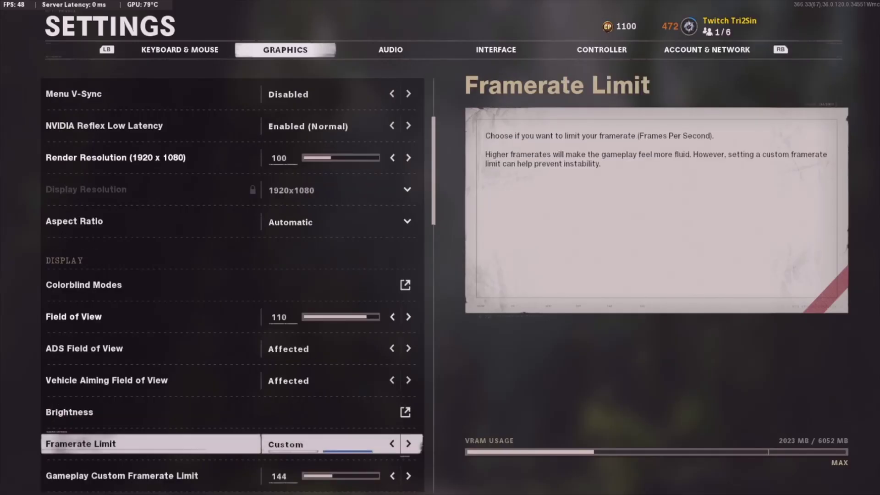
{"action": "key", "text": "Down"}
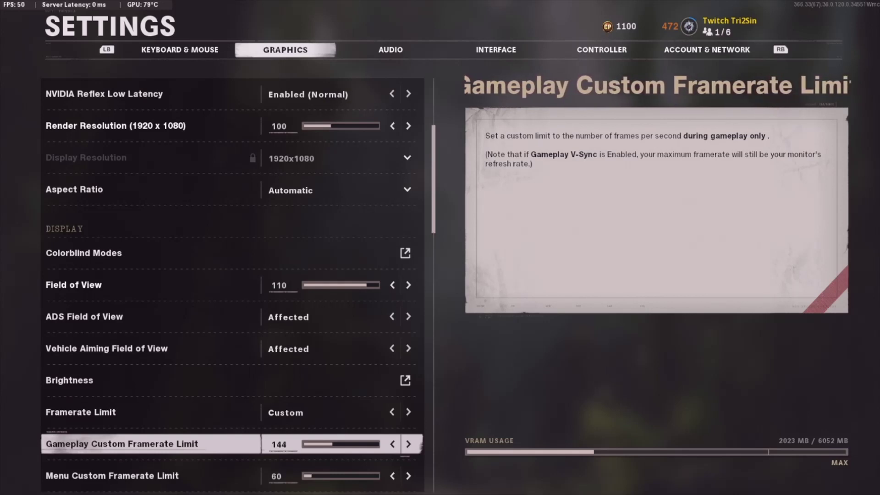
{"action": "key", "text": "Down"}
{"action": "key", "text": "Down"}
{"action": "key", "text": "Down"}
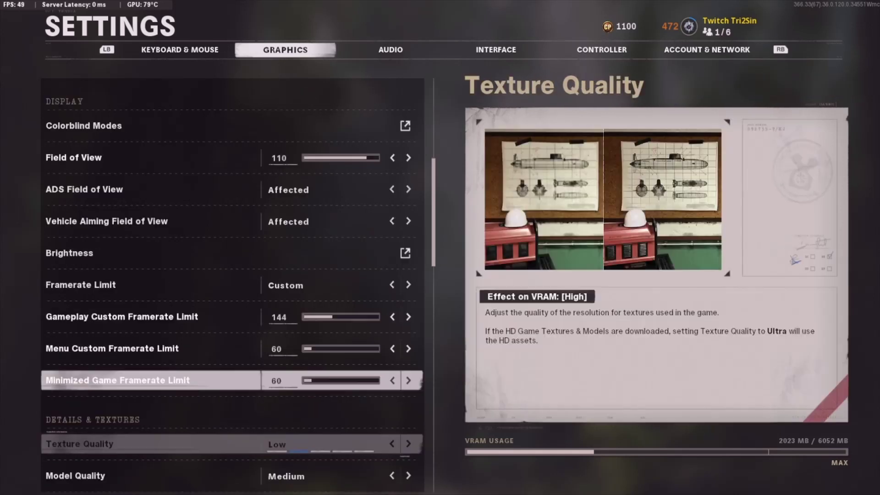
{"action": "key", "text": "Down"}
Read the Texture Quality, Model Quality, HD Textures and Special Effects explanations down to Screen Space Reflection.
{"action": "key", "text": "Up"}
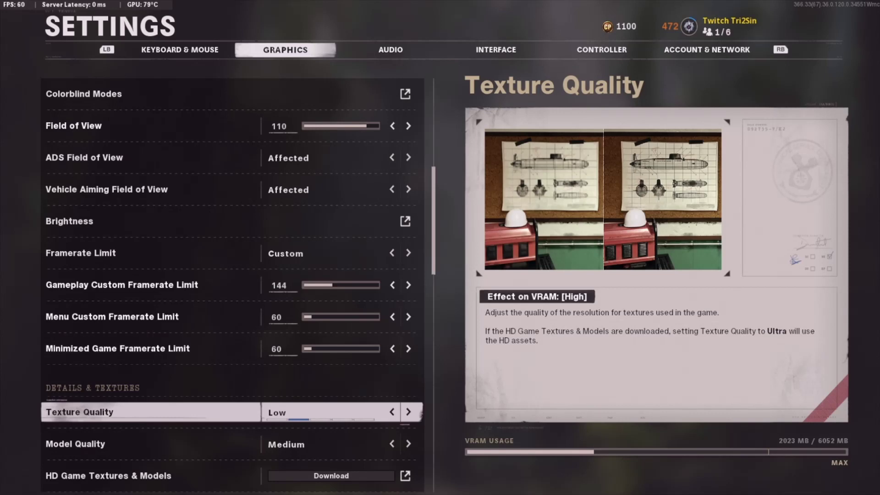
{"action": "key", "text": "Down"}
{"action": "key", "text": "Down"}
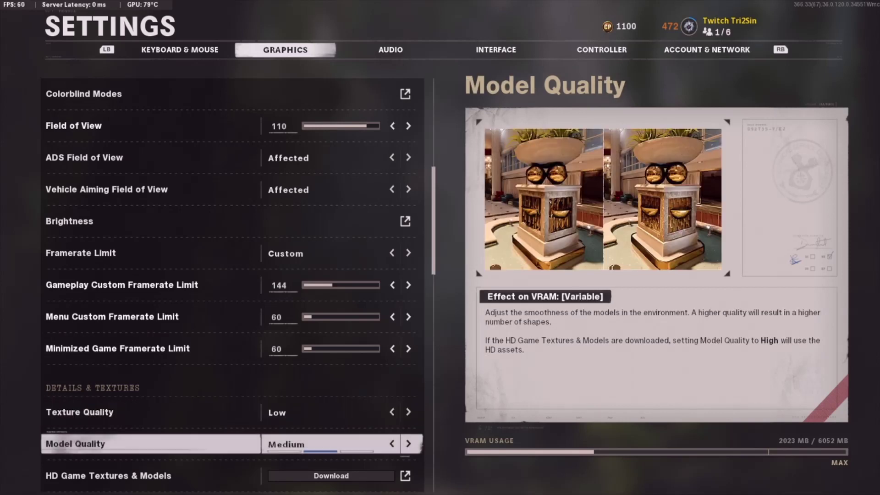
{"action": "key", "text": "Down"}
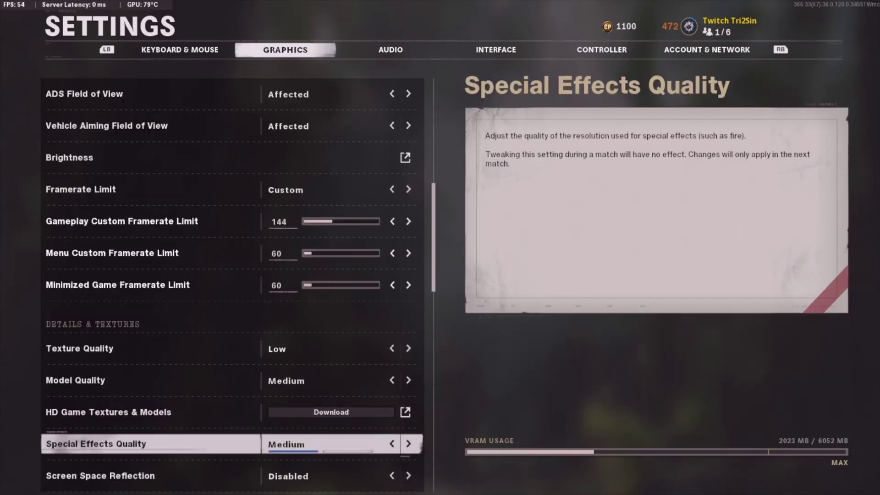
{"action": "key", "text": "Up"}
{"action": "key", "text": "Up"}
{"action": "key", "text": "Up"}
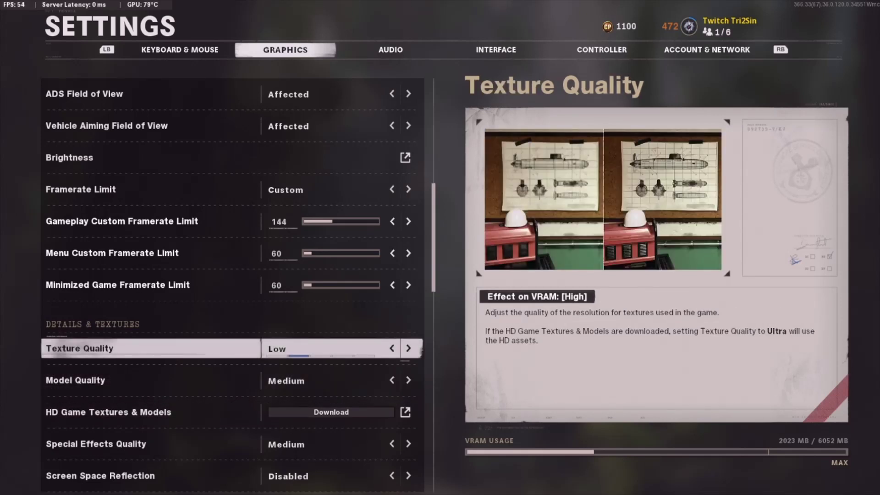
{"action": "key", "text": "Down"}
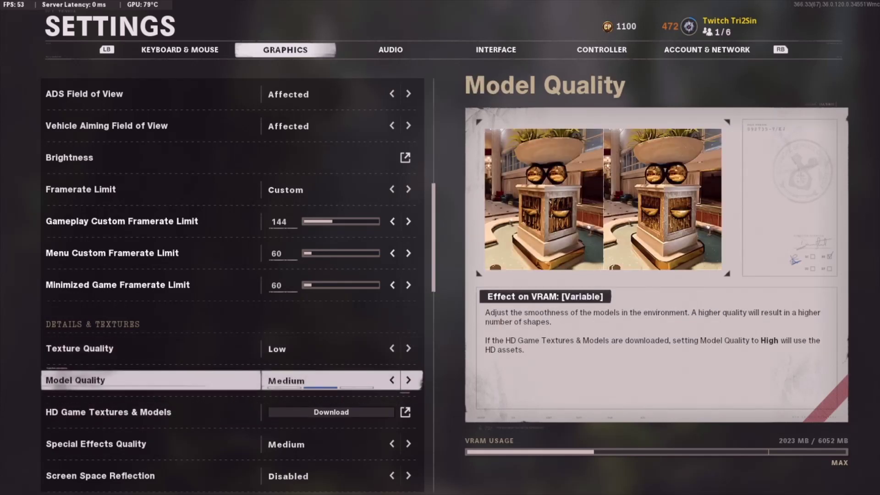
{"action": "key", "text": "Down"}
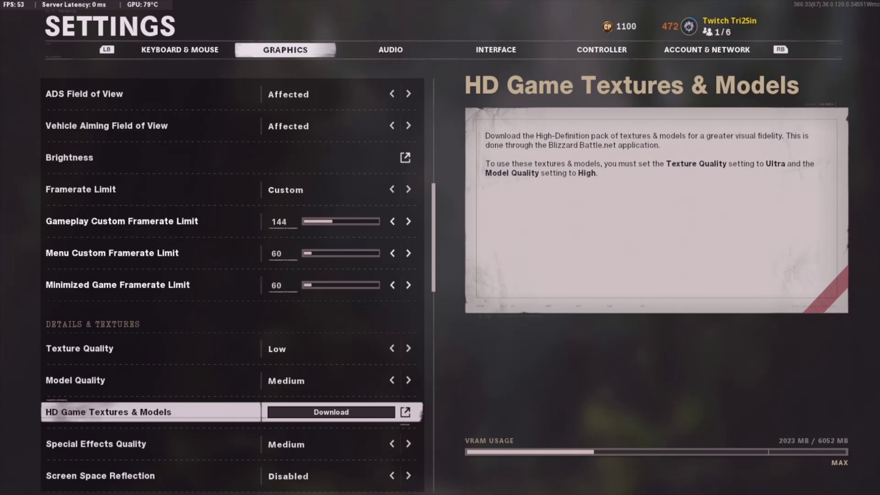
{"action": "key", "text": "Down"}
{"action": "key", "text": "Down"}
{"action": "key", "text": "Up"}
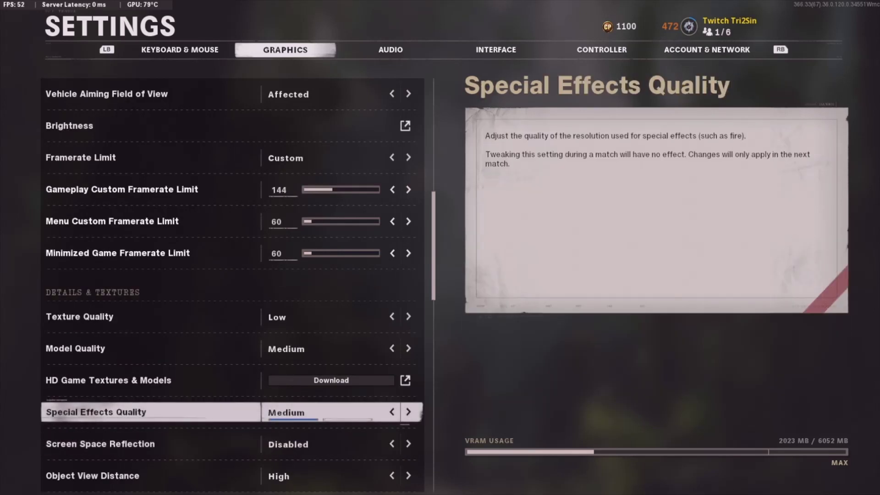
{"action": "key", "text": "Down"}
{"action": "scroll", "coordinate": [438, 312], "scroll_direction": "down", "scroll_amount": 3}
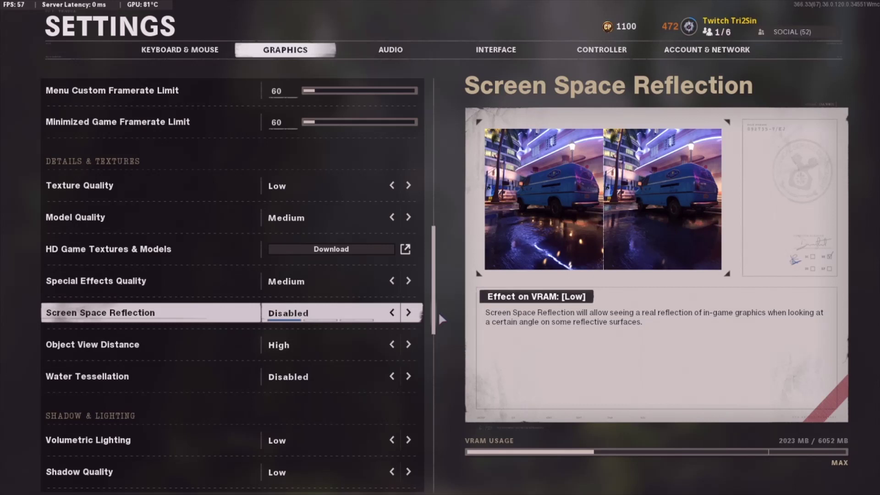
Read Water Tessellation, Shadow Quality, Dynamic/Effect/Weapon Shadows and Ray Tracing Sun Shadows, stopping at Anti-Aliasing Quality.
{"action": "key", "text": "Down"}
{"action": "key", "text": "Down"}
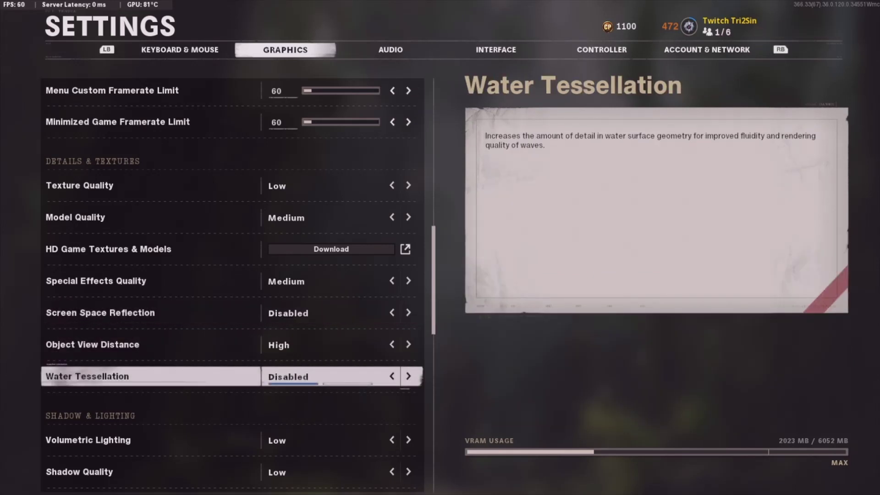
{"action": "key", "text": "Down"}
{"action": "key", "text": "Down"}
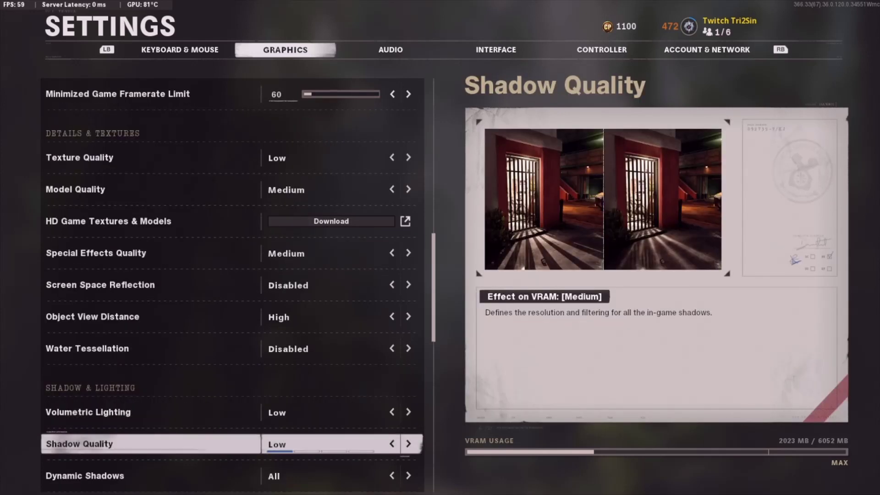
{"action": "key", "text": "Down"}
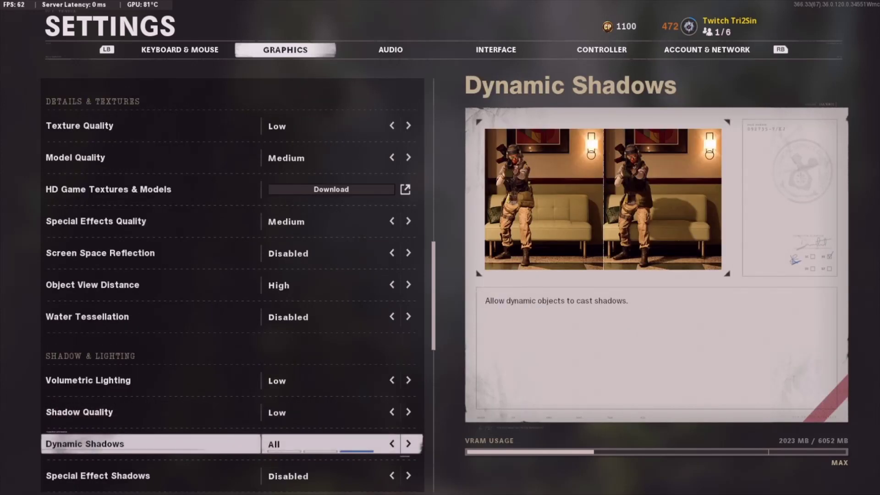
{"action": "key", "text": "Down"}
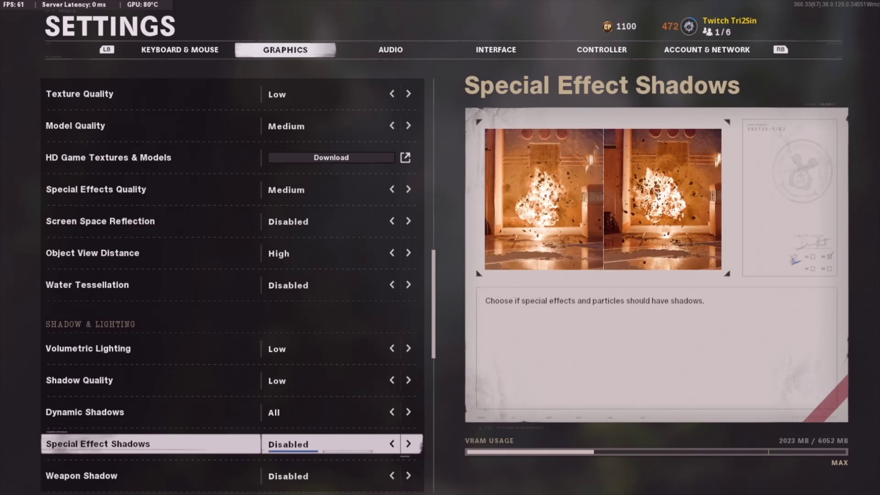
{"action": "key", "text": "Down"}
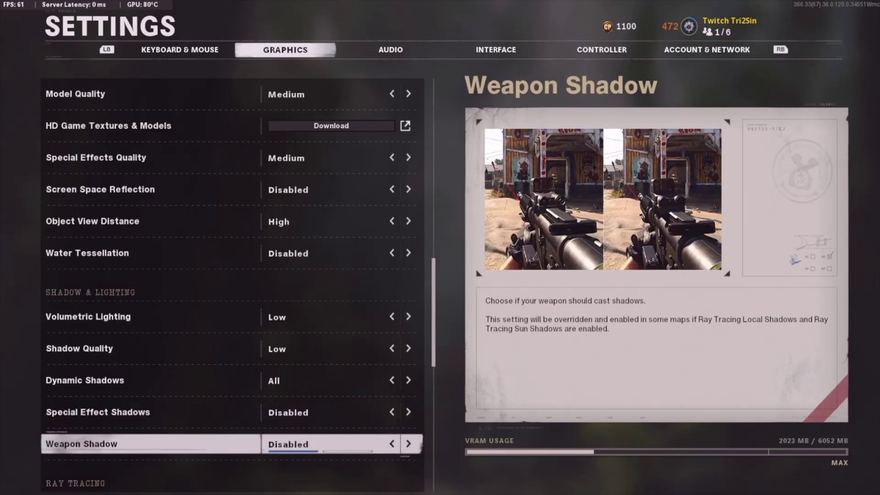
{"action": "key", "text": "Down"}
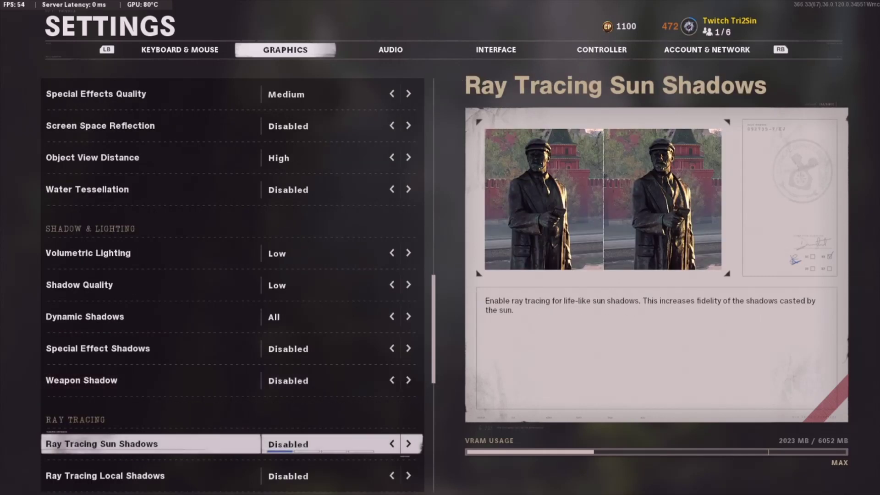
{"action": "key", "text": "Down"}
{"action": "key", "text": "Down"}
{"action": "key", "text": "Down"}
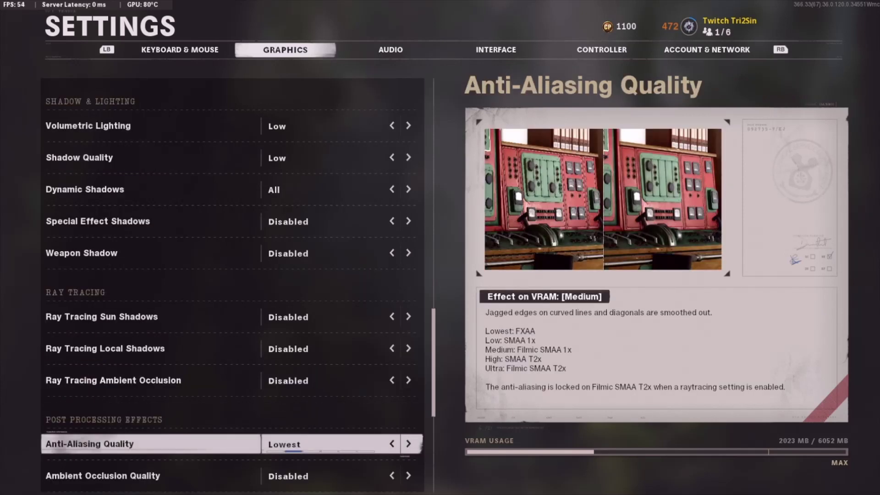
Read the Motion Blur, Order Independent Transparency and Subsurface Scattering post-processing descriptions.
{"action": "key", "text": "Down"}
{"action": "key", "text": "Down"}
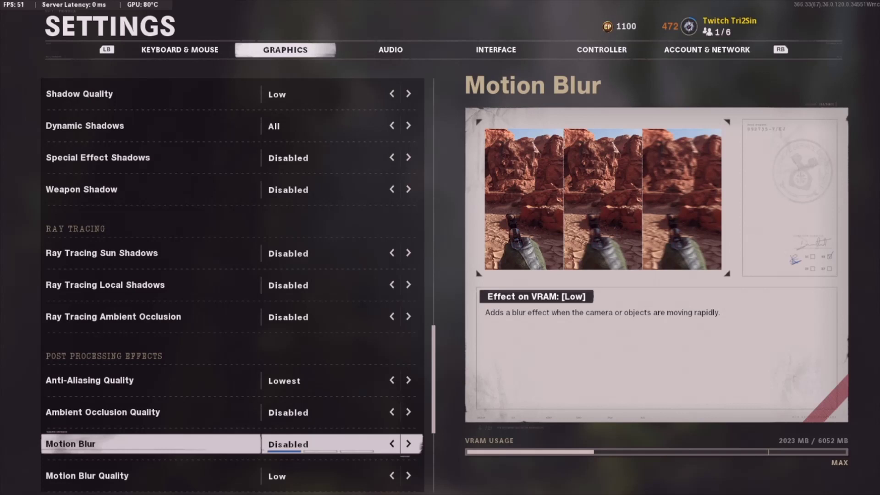
{"action": "key", "text": "Down"}
{"action": "key", "text": "Down"}
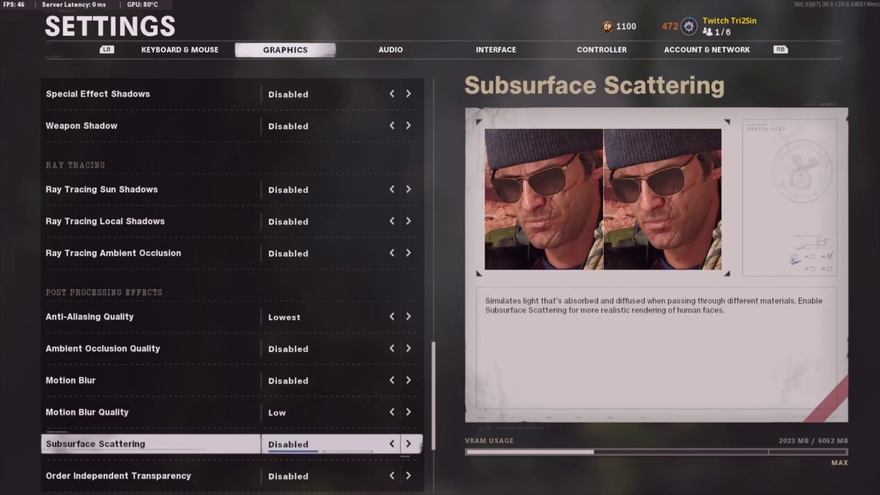
{"action": "key", "text": "Up"}
{"action": "key", "text": "Down"}
{"action": "key", "text": "Down"}
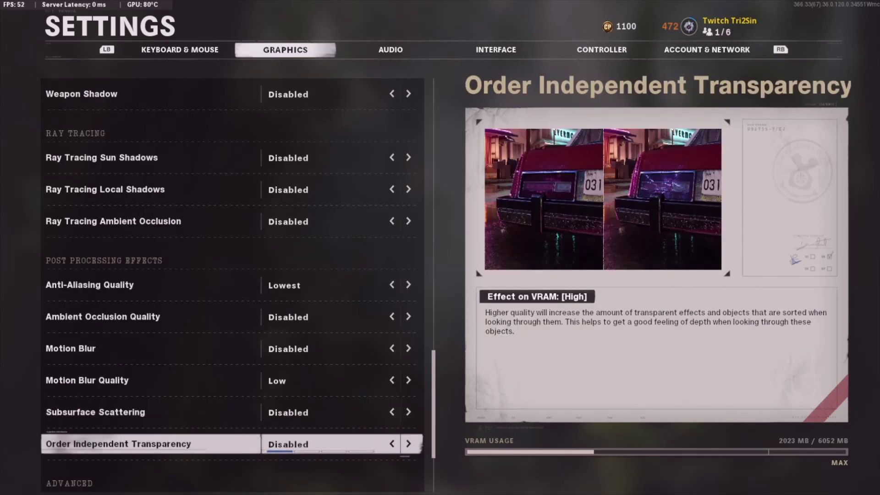
{"action": "key", "text": "Up"}
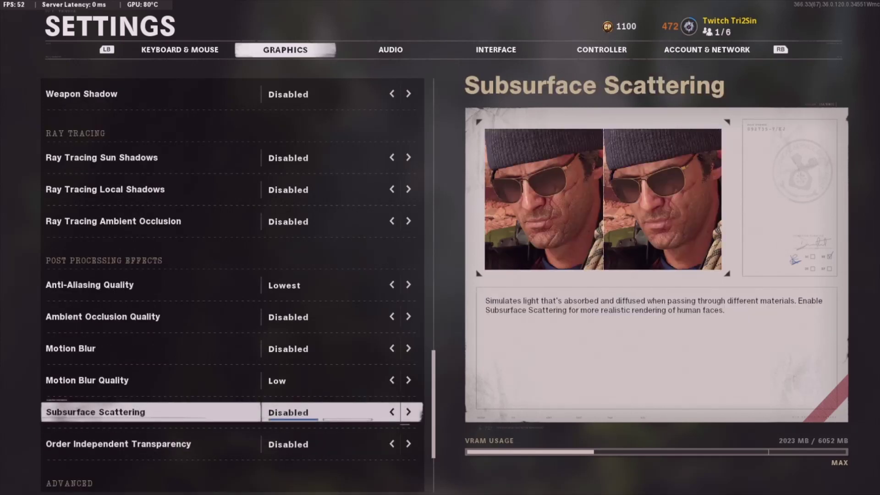
Check the Display Gamma and Display Adapter options, then switch over to the Audio settings.
{"action": "key", "text": "Down"}
{"action": "key", "text": "Down"}
{"action": "key", "text": "Down"}
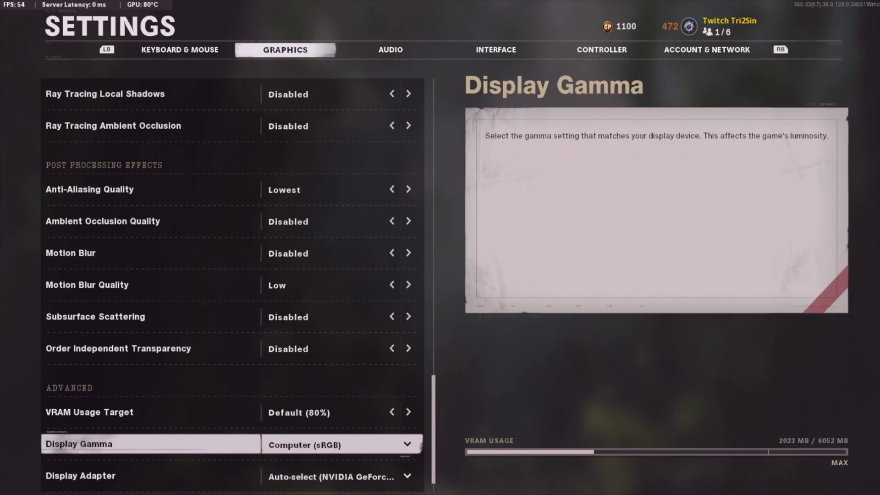
{"action": "key", "text": "Down"}
{"action": "key", "text": "Up"}
{"action": "key", "text": "Up"}
{"action": "key", "text": "Up"}
{"action": "key", "text": "Up"}
{"action": "key", "text": "Up"}
{"action": "key", "text": "Up"}
{"action": "key", "text": "Up"}
{"action": "key", "text": "Up"}
{"action": "key", "text": "Up"}
{"action": "key", "text": "Up"}
{"action": "key", "text": "Up"}
{"action": "key", "text": "Up"}
{"action": "key", "text": "Up"}
{"action": "key", "text": "Up"}
{"action": "key", "text": "Up"}
{"action": "key", "text": "Up"}
{"action": "key", "text": "Up"}
{"action": "key", "text": "Up"}
{"action": "key", "text": "Up"}
{"action": "key", "text": "Up"}
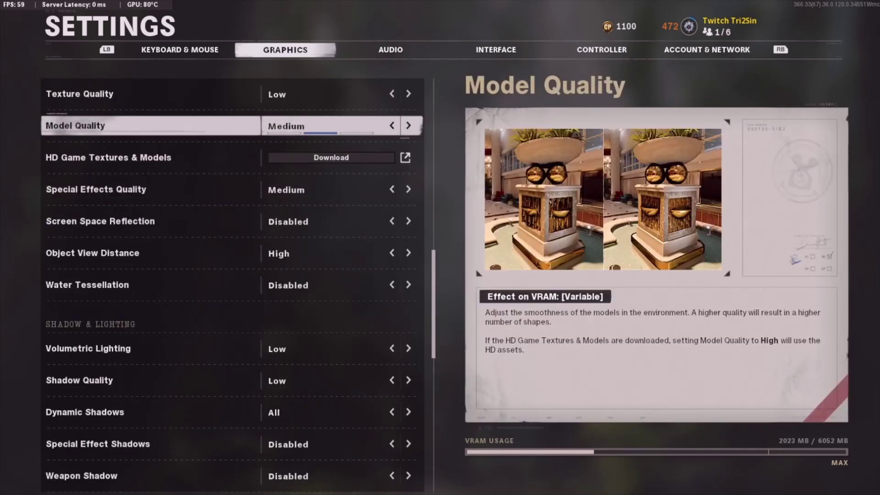
{"action": "key", "text": "e"}
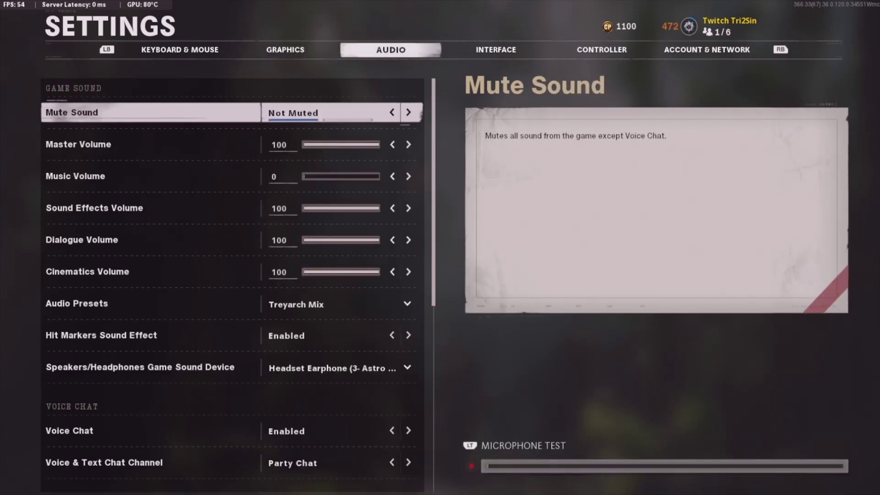
{"action": "key", "text": "Down"}
{"action": "key", "text": "Down"}
{"action": "key", "text": "Down"}
{"action": "key", "text": "Down"}
{"action": "key", "text": "Down"}
{"action": "key", "text": "Down"}
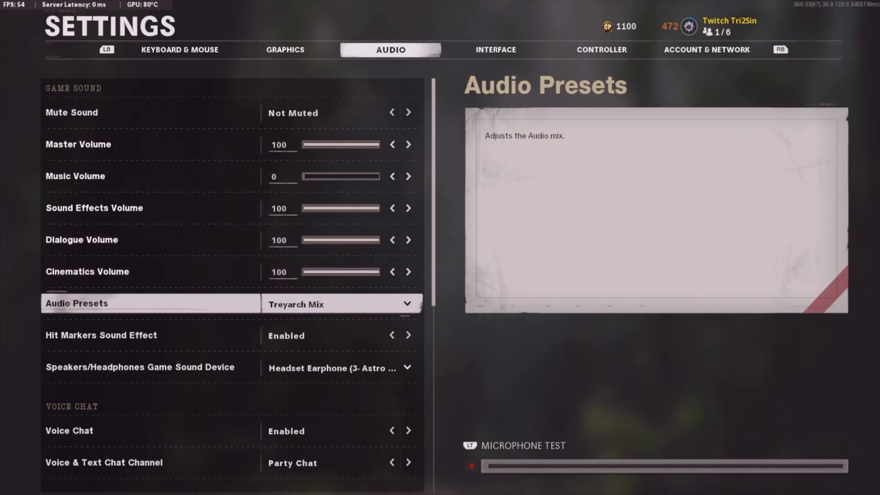
{"action": "key", "text": "Return"}
{"action": "key", "text": "Down"}
{"action": "key", "text": "Down"}
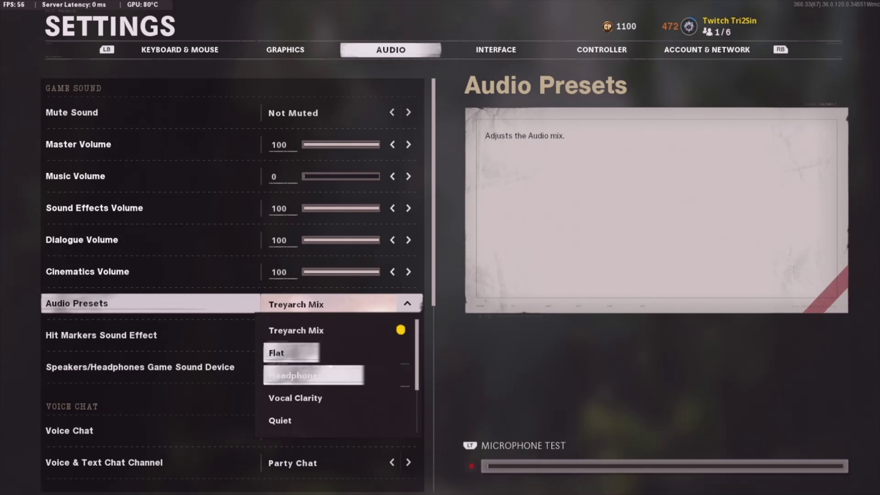
{"action": "key", "text": "Up"}
{"action": "key", "text": "Up"}
{"action": "key", "text": "Down"}
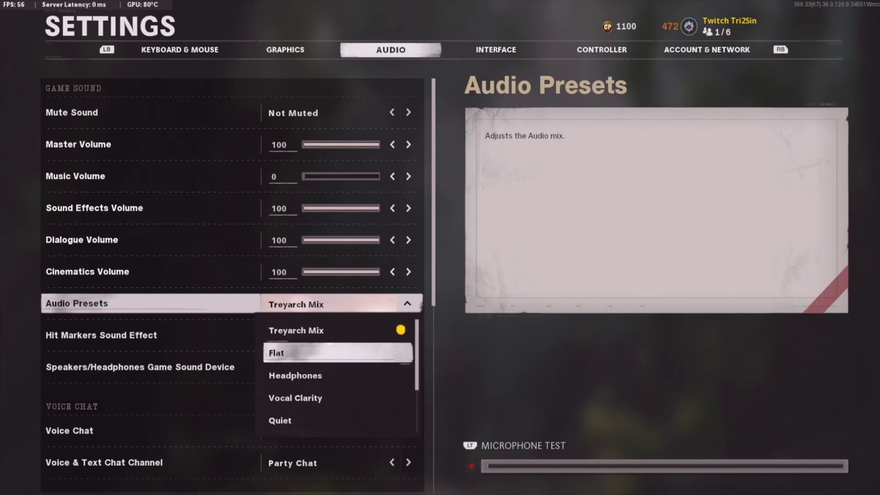
{"action": "key", "text": "Down"}
{"action": "key", "text": "Escape"}
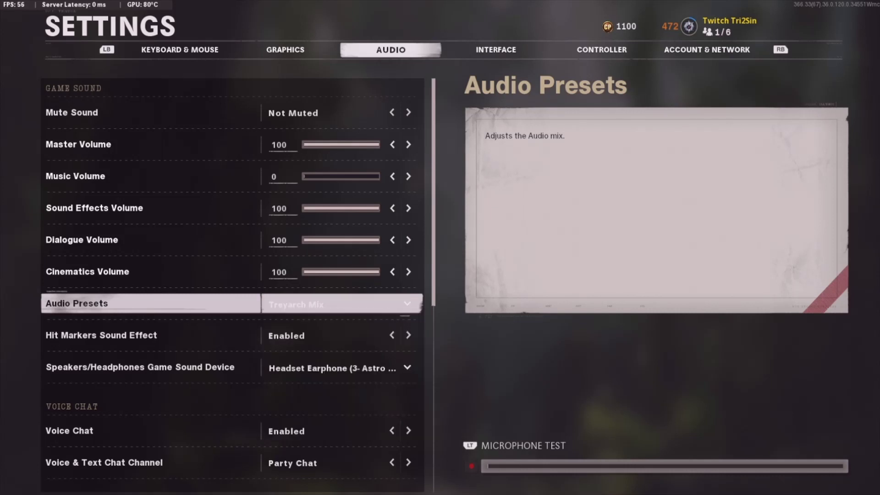
{"action": "key", "text": "Down"}
{"action": "key", "text": "Down"}
{"action": "key", "text": "Down"}
{"action": "key", "text": "Down"}
{"action": "key", "text": "Down"}
{"action": "key", "text": "Down"}
{"action": "key", "text": "Down"}
{"action": "key", "text": "Down"}
{"action": "key", "text": "Down"}
{"action": "key", "text": "Down"}
{"action": "key", "text": "Down"}
{"action": "key", "text": "Down"}
{"action": "key", "text": "Down"}
{"action": "key", "text": "Up"}
{"action": "key", "text": "Up"}
{"action": "key", "text": "Up"}
{"action": "key", "text": "Up"}
{"action": "key", "text": "Up"}
{"action": "key", "text": "Up"}
{"action": "key", "text": "Up"}
{"action": "key", "text": "Up"}
{"action": "key", "text": "Up"}
{"action": "key", "text": "Up"}
{"action": "key", "text": "Up"}
{"action": "key", "text": "Up"}
{"action": "key", "text": "Up"}
{"action": "key", "text": "Up"}
{"action": "key", "text": "Up"}
{"action": "key", "text": "Up"}
{"action": "key", "text": "Up"}
{"action": "key", "text": "Up"}
{"action": "key", "text": "Up"}
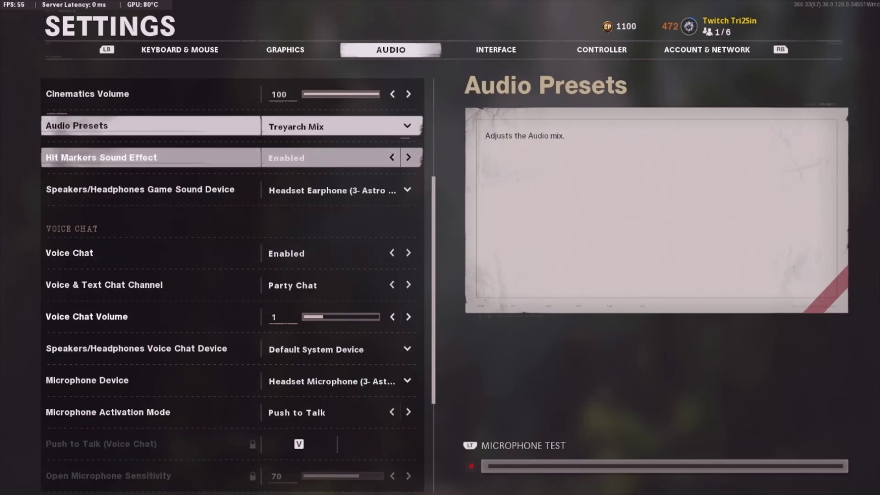